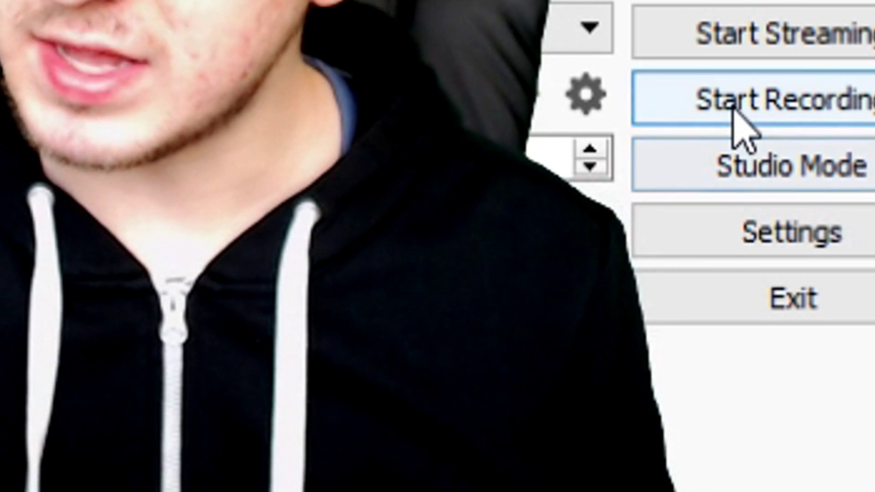
# Step: In OBS Settings, set Desktop Audio Device to Luidsprekers (Realtek High Definition Audio)
pyautogui.click(788, 226)
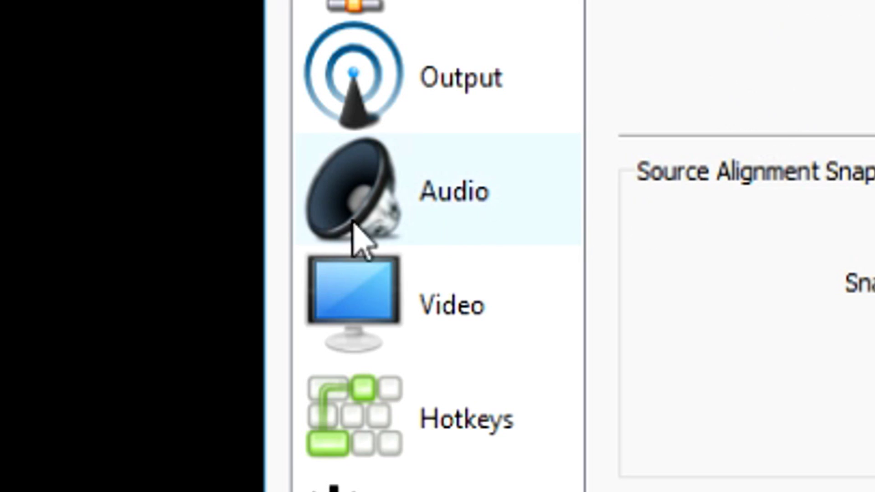
pyautogui.click(424, 207)
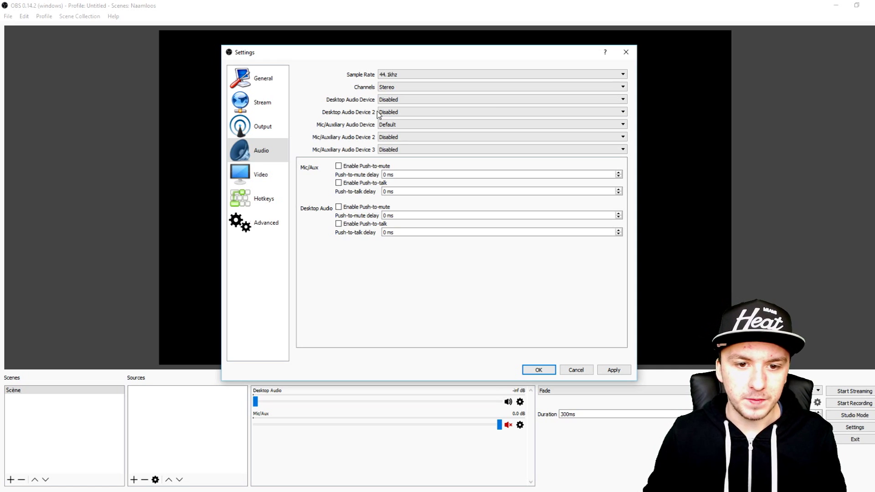
pyautogui.click(394, 100)
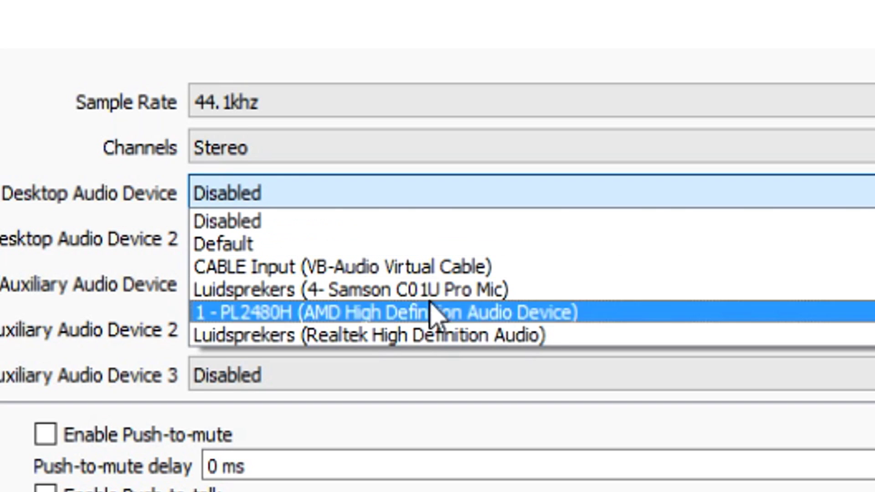
pyautogui.click(416, 335)
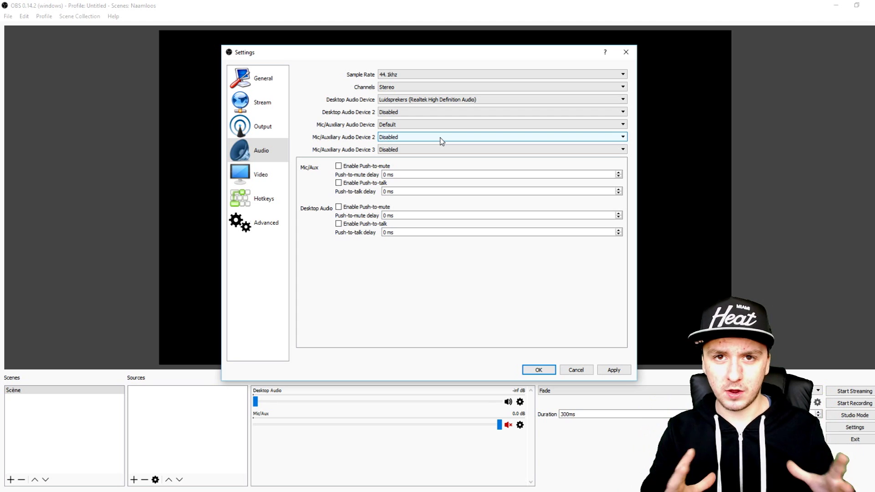
# Step: Set the Mic/Auxiliary Audio Device to Microfoon (4- Samson C01U Pro Mic)
pyautogui.click(432, 103)
pyautogui.click(429, 101)
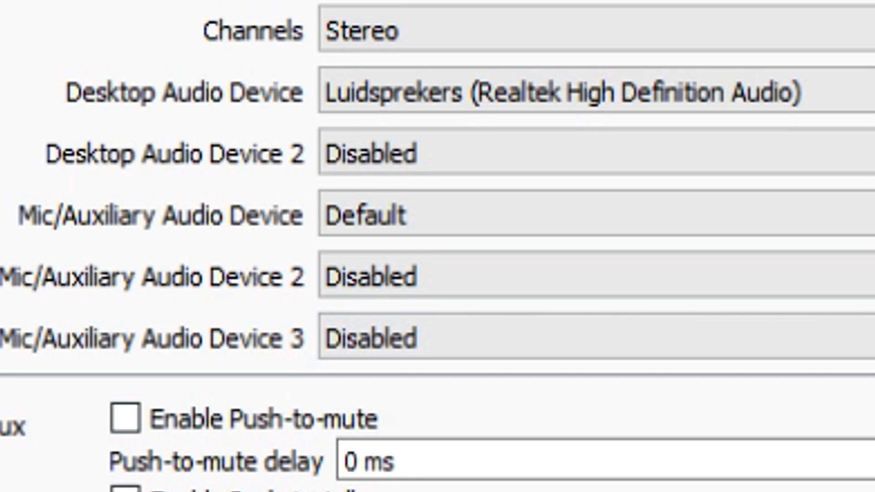
pyautogui.click(445, 226)
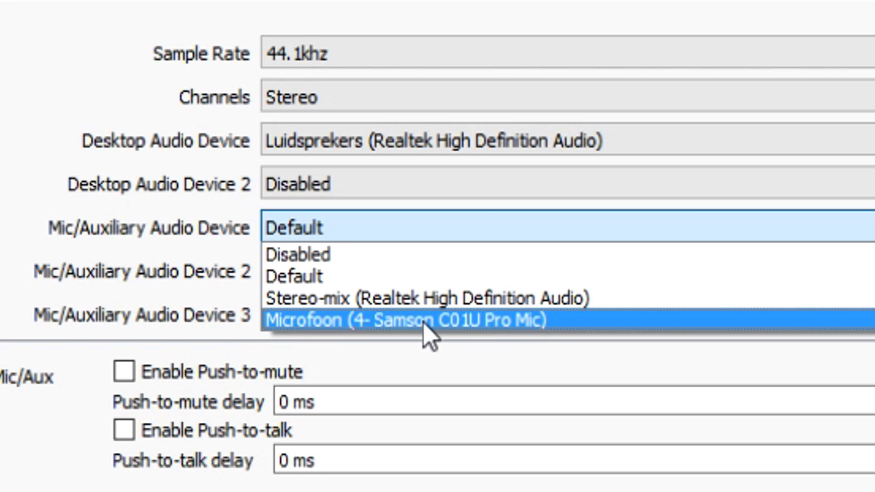
pyautogui.click(519, 319)
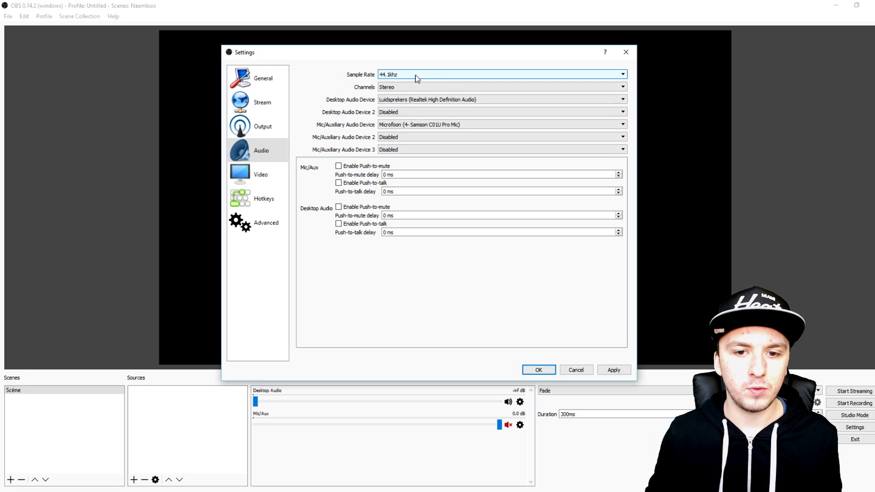
pyautogui.click(411, 100)
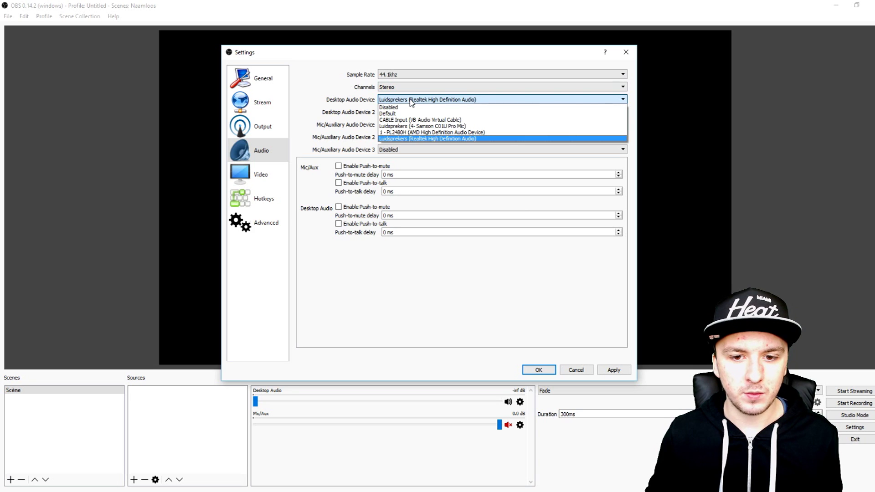
pyautogui.click(411, 101)
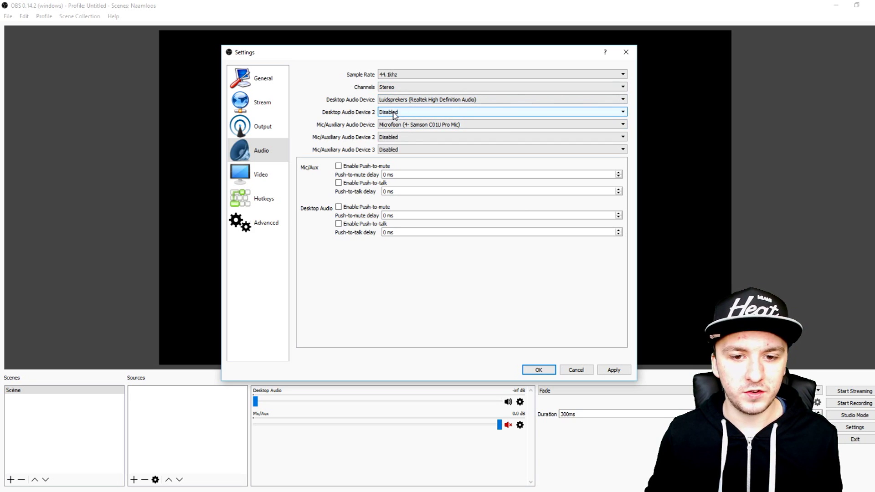
pyautogui.click(395, 114)
pyautogui.click(395, 114)
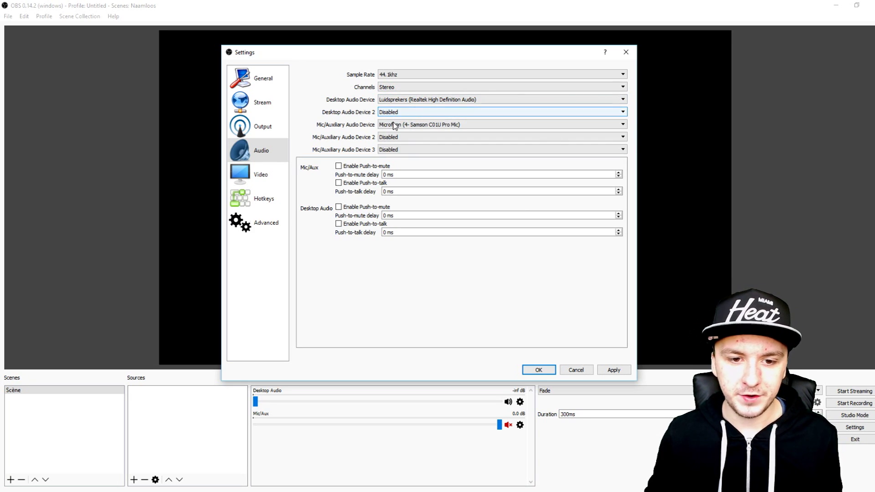
pyautogui.click(405, 128)
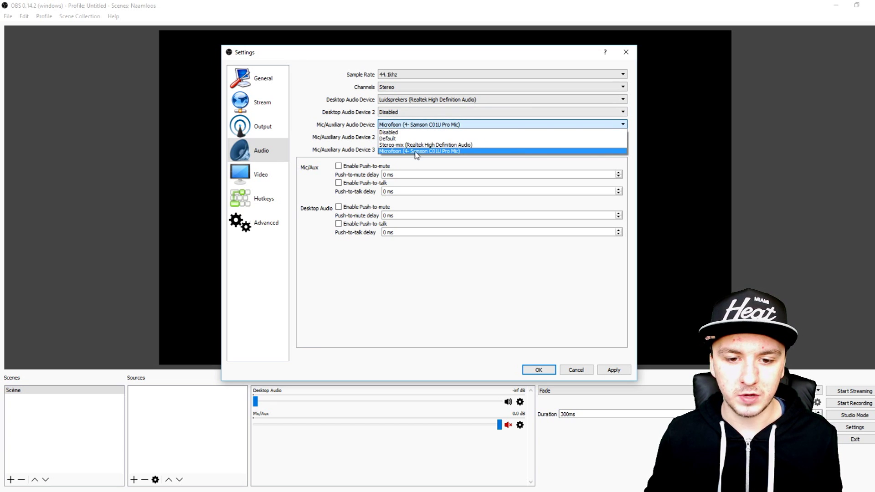
pyautogui.click(415, 152)
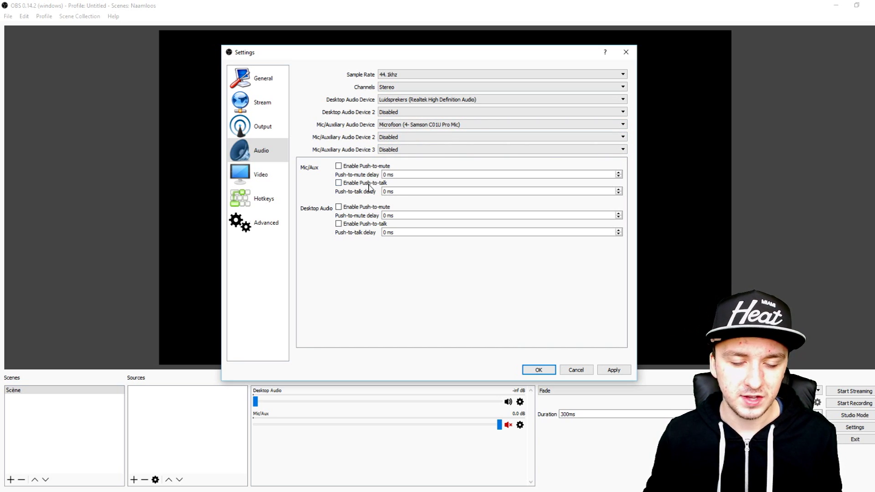
pyautogui.click(415, 174)
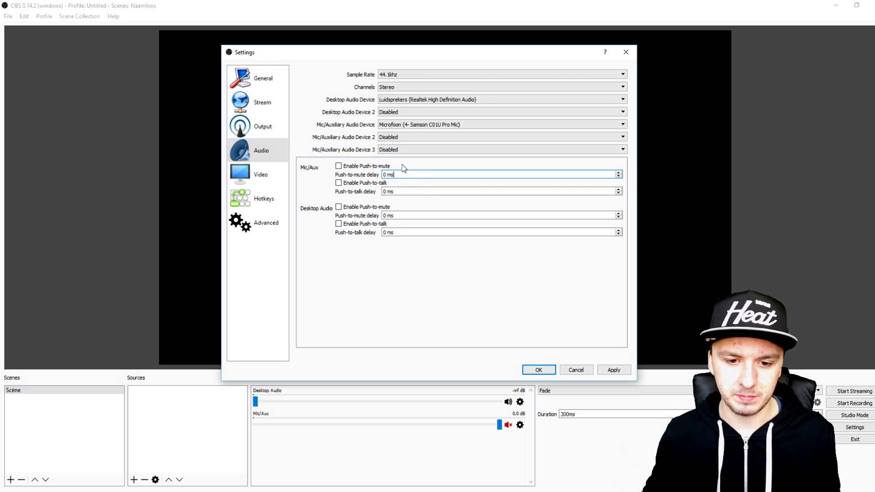
pyautogui.click(257, 125)
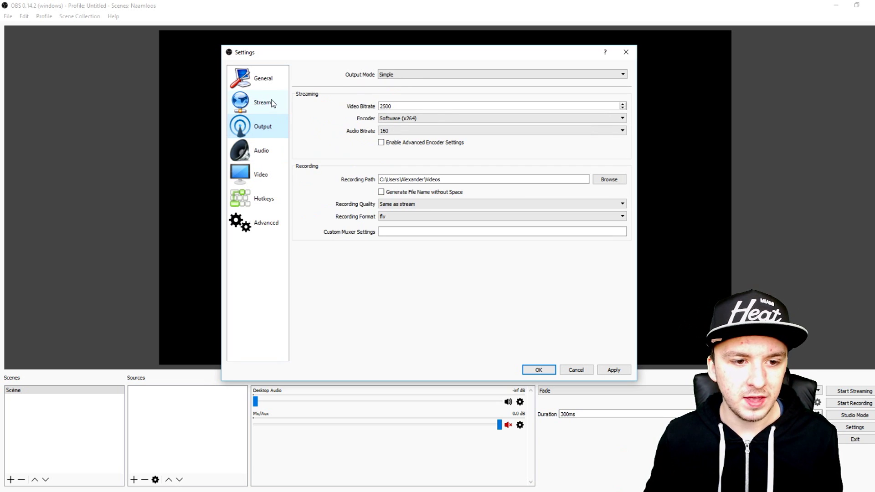
pyautogui.click(271, 100)
pyautogui.click(275, 79)
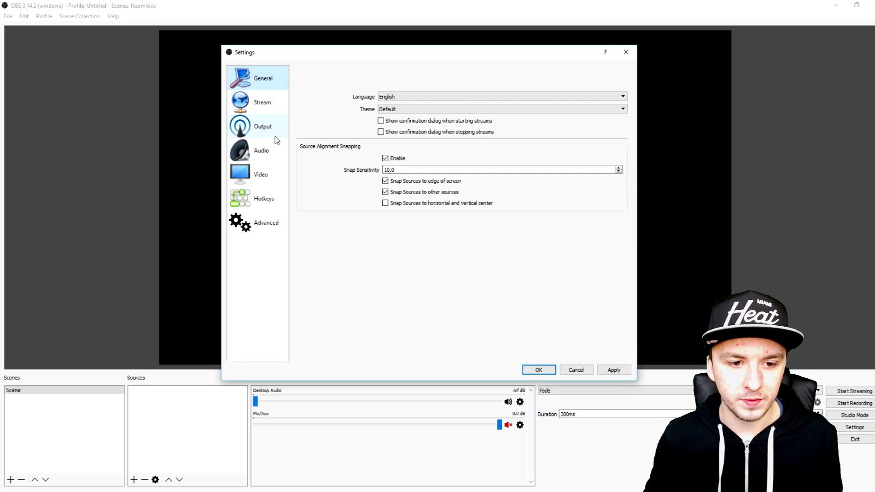
pyautogui.click(266, 149)
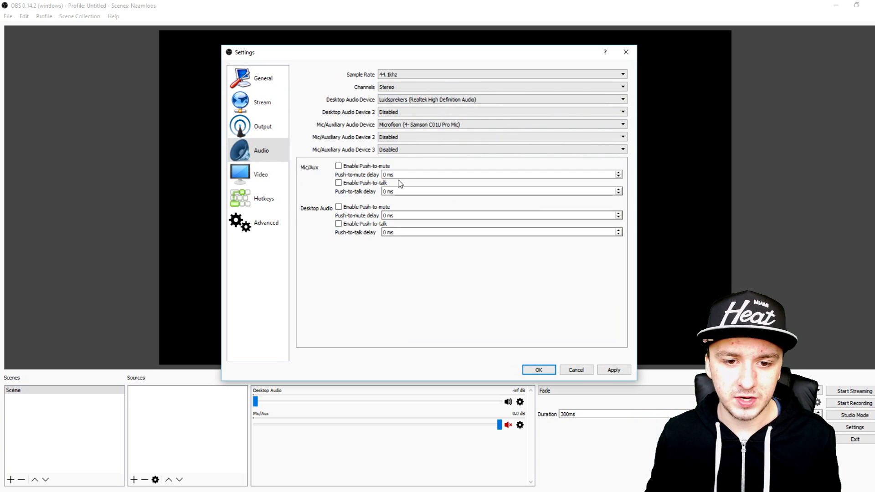
pyautogui.click(409, 124)
pyautogui.click(408, 125)
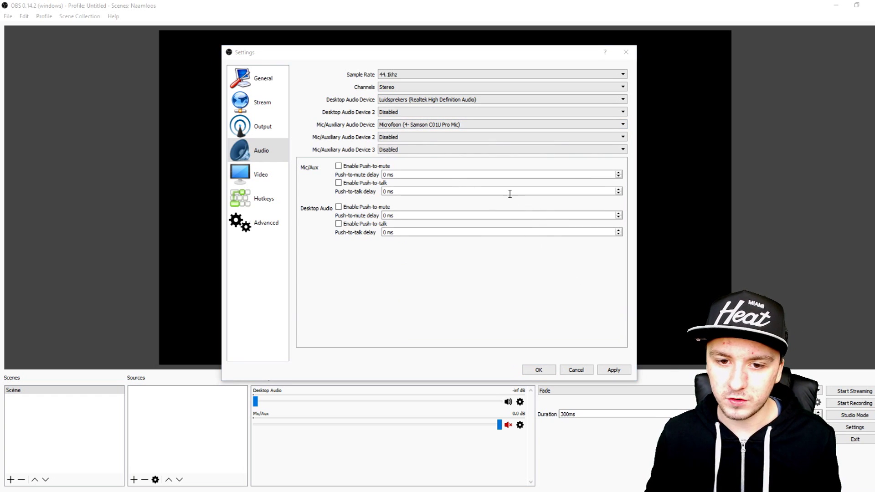
# Step: Open the Samson Microfoon's Eigenschappen from the Opnemen tab on its Niveaus page
pyautogui.moveTo(128, 66); pyautogui.dragTo(353, 73)
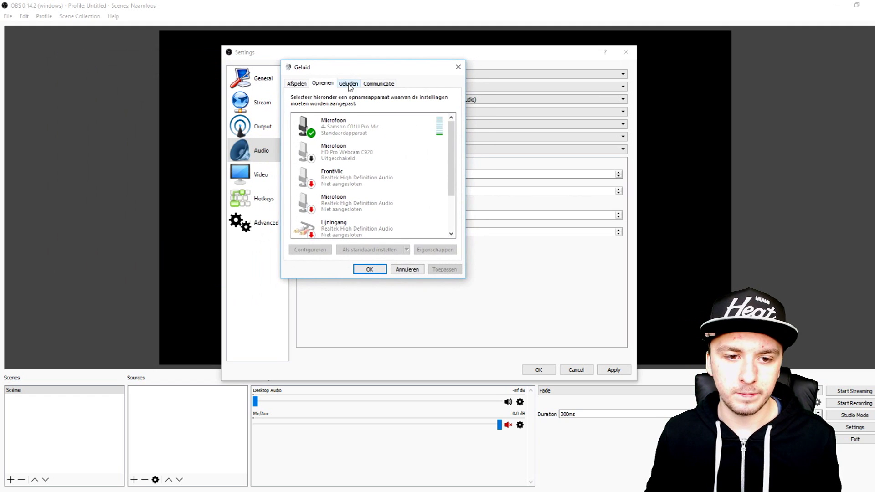
pyautogui.click(349, 133)
pyautogui.rightClick(354, 135)
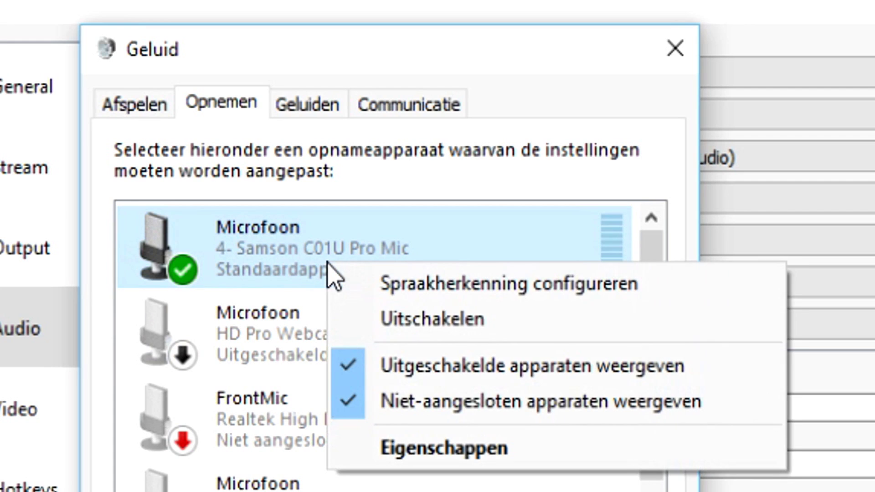
pyautogui.click(387, 190)
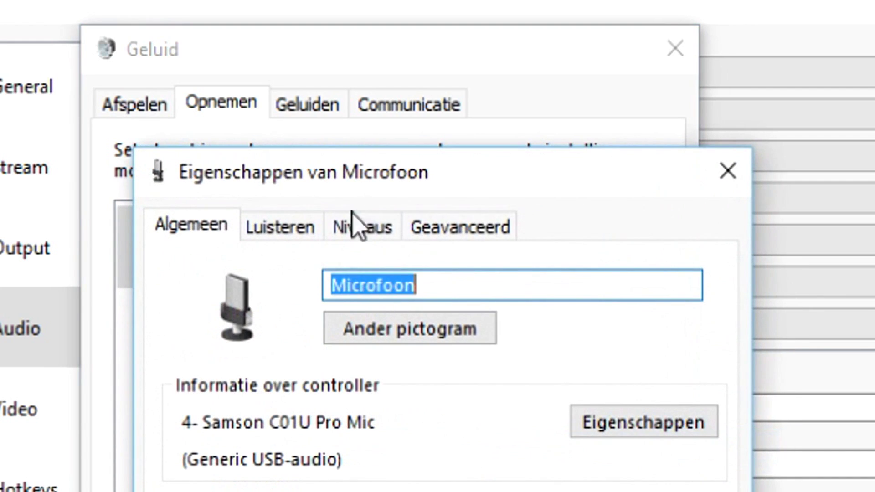
pyautogui.click(357, 237)
# Step: Set the Samson microphone's recording level slider to 70
pyautogui.moveTo(373, 173); pyautogui.dragTo(485, 174)
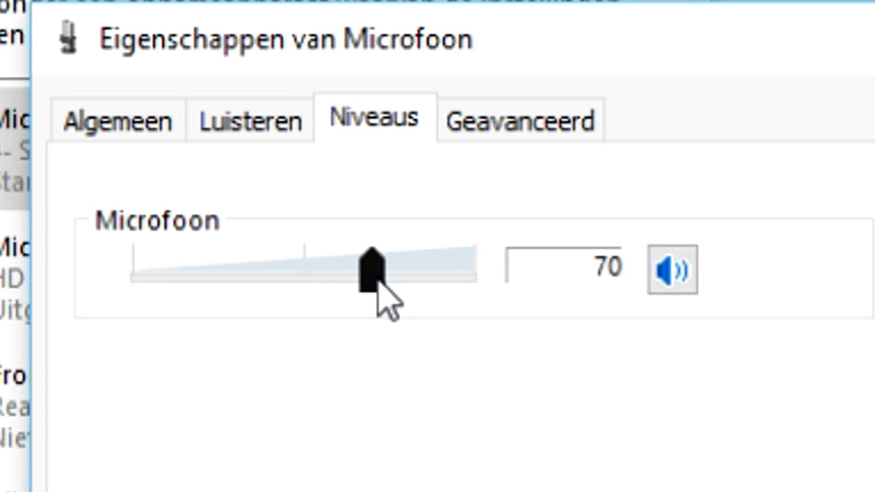
pyautogui.moveTo(378, 294); pyautogui.dragTo(475, 280)
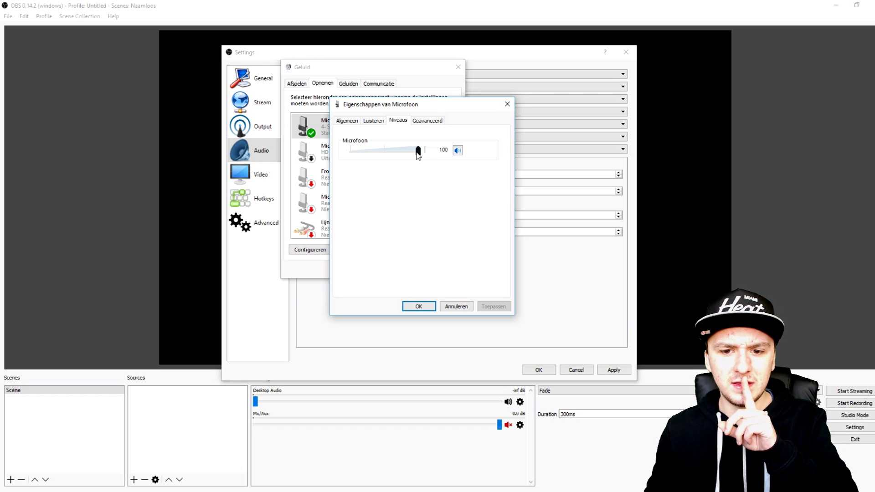
pyautogui.moveTo(418, 152); pyautogui.dragTo(397, 154)
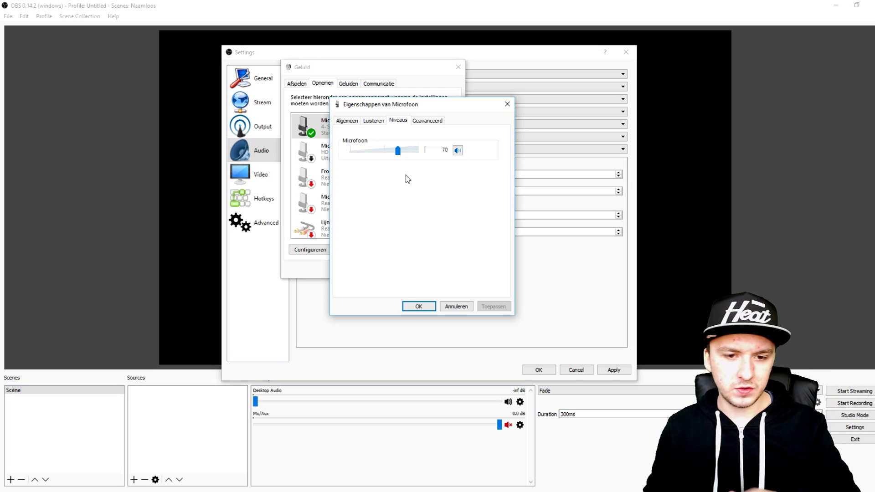
pyautogui.moveTo(390, 109); pyautogui.dragTo(408, 100)
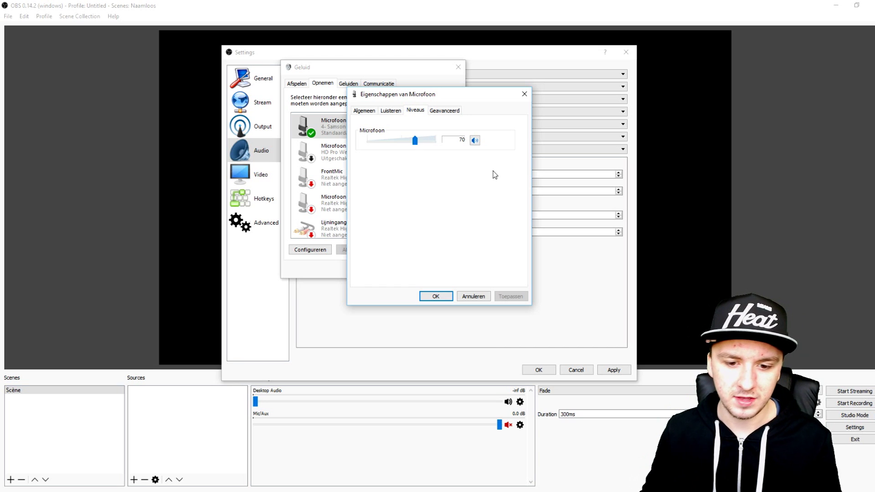
# Step: Confirm the microphone properties, then apply and save the OBS settings
pyautogui.click(433, 296)
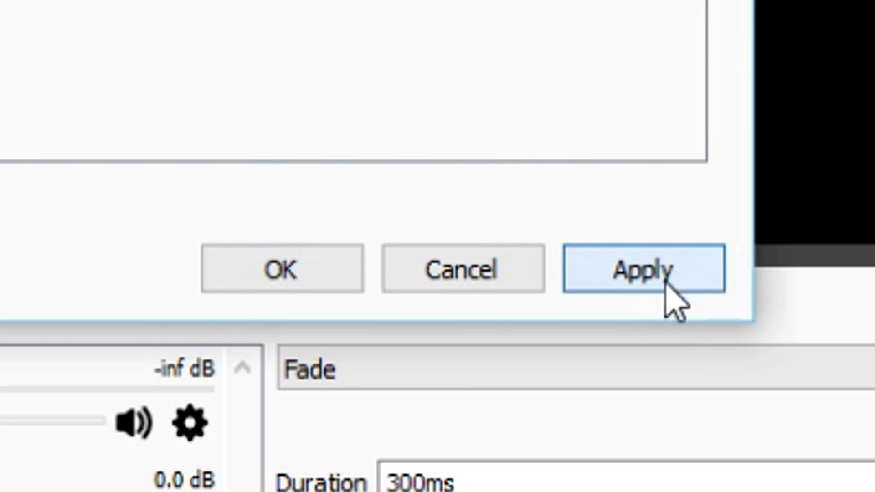
pyautogui.click(618, 373)
pyautogui.click(537, 371)
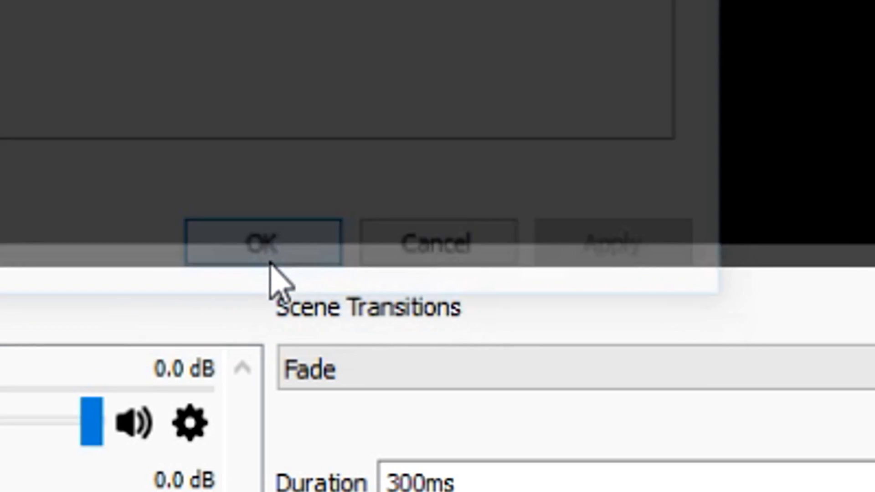